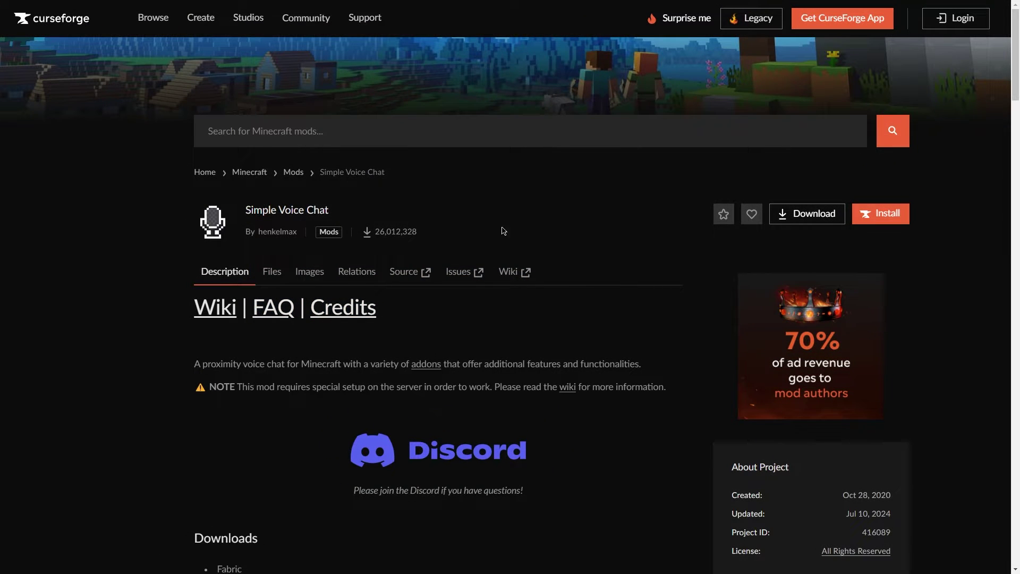
Open the Simple Voice Chat files list and filter it by game version 1.21 and the Fabric mod loader.
click(279, 273)
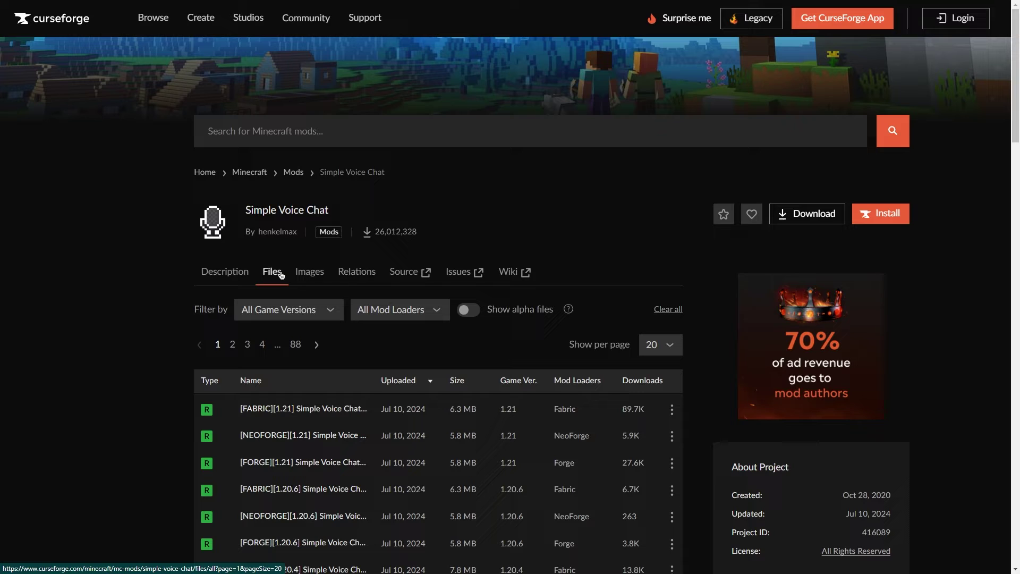
scroll(282, 275, down, 3)
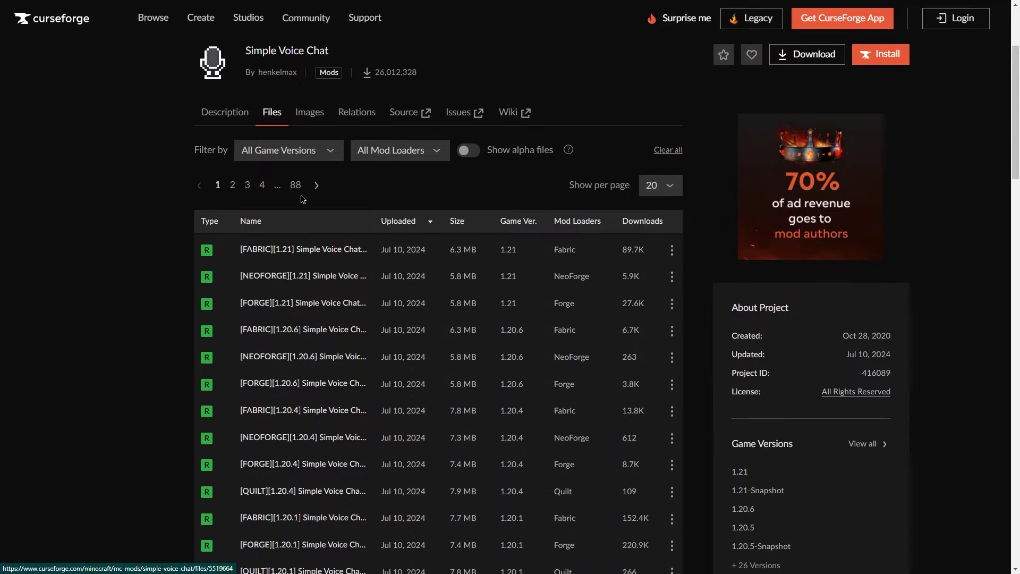
click(301, 153)
click(251, 191)
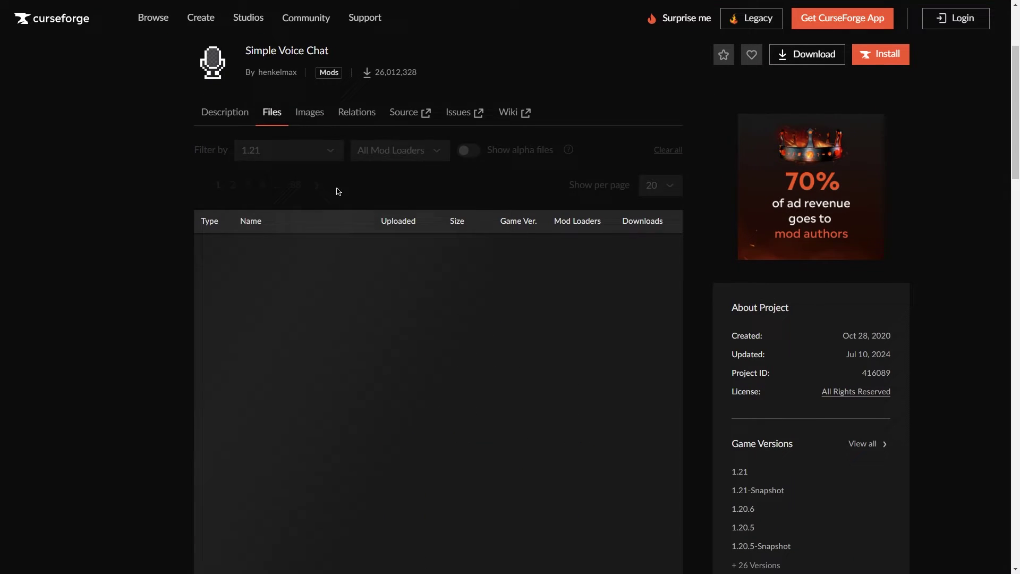
click(396, 154)
click(401, 212)
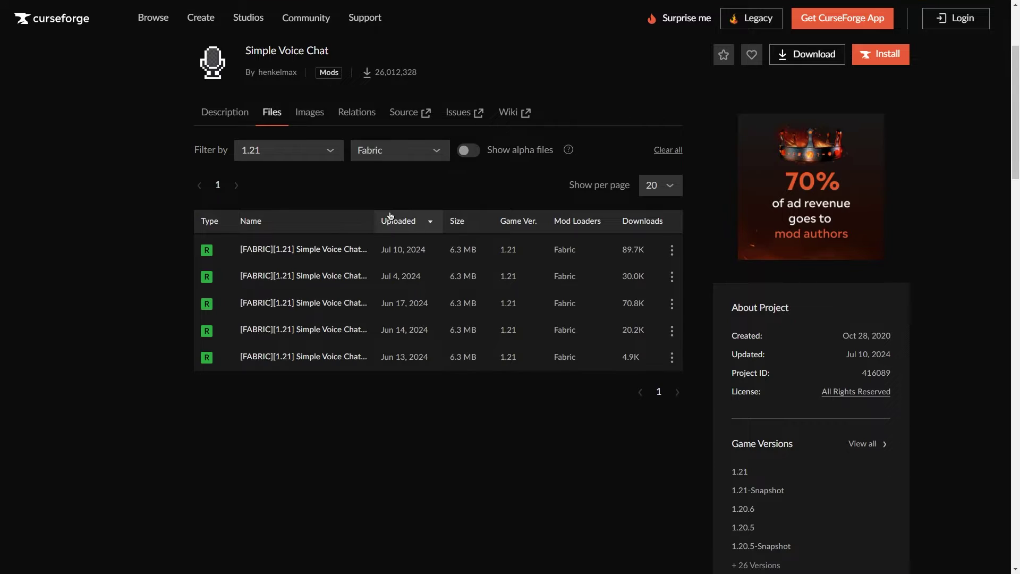
Download the newest Fabric 1.21 release of Simple Voice Chat, voicechat-fabric-1.21-2.5.19.jar.
click(359, 249)
scroll(363, 235, down, 2)
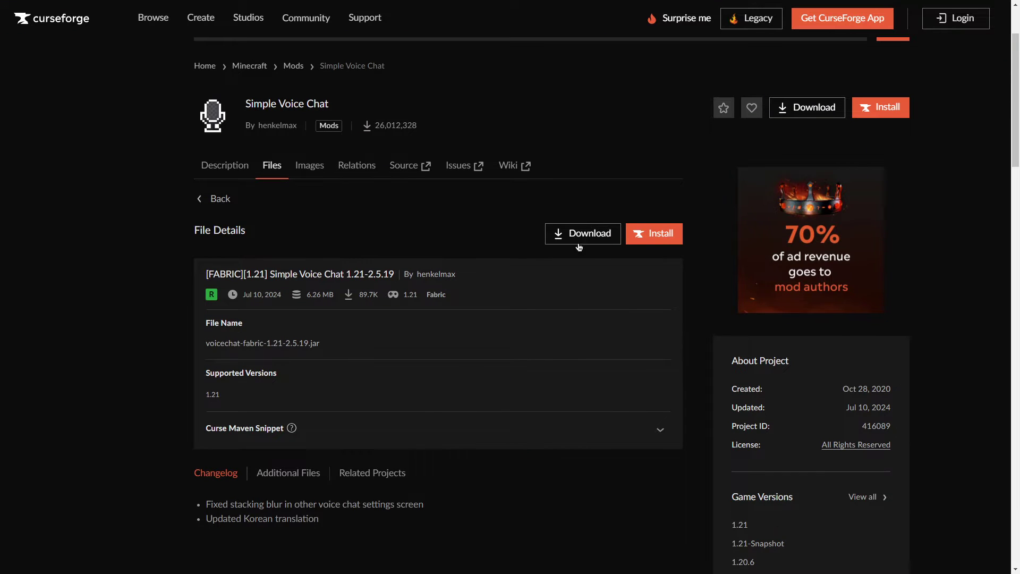
click(579, 246)
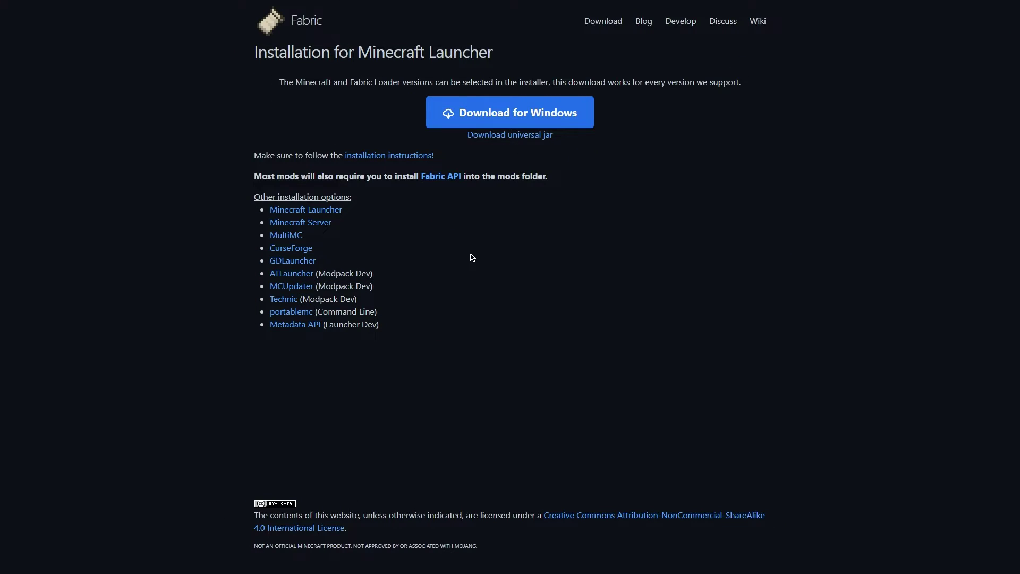
Download the Fabric installer for Windows and launch the downloaded fabric-installer file.
click(495, 114)
key(F11)
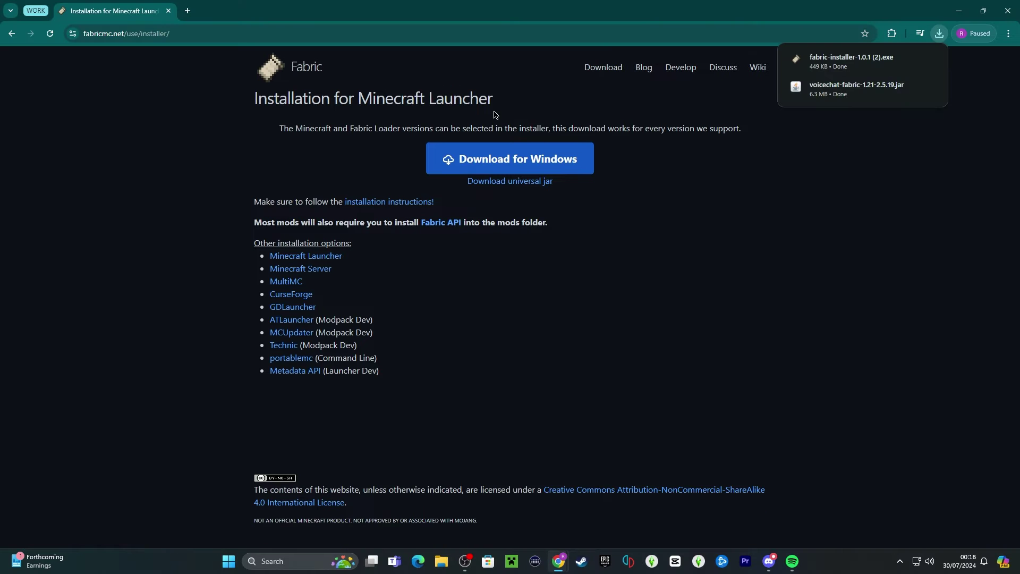
click(838, 63)
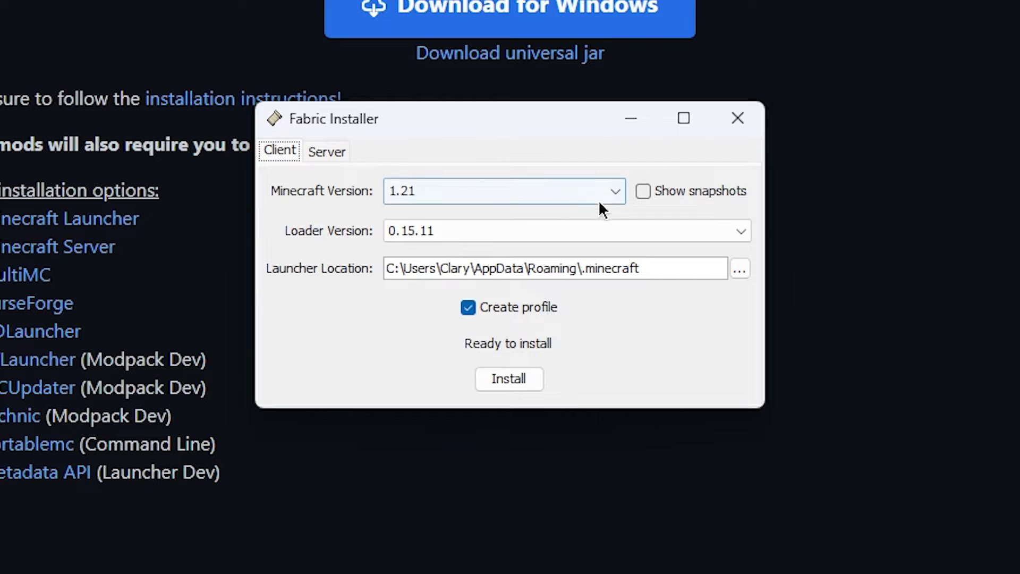
Install Fabric Loader 0.15.11 for the Minecraft 1.21 client with a created profile, and close the installer.
click(515, 373)
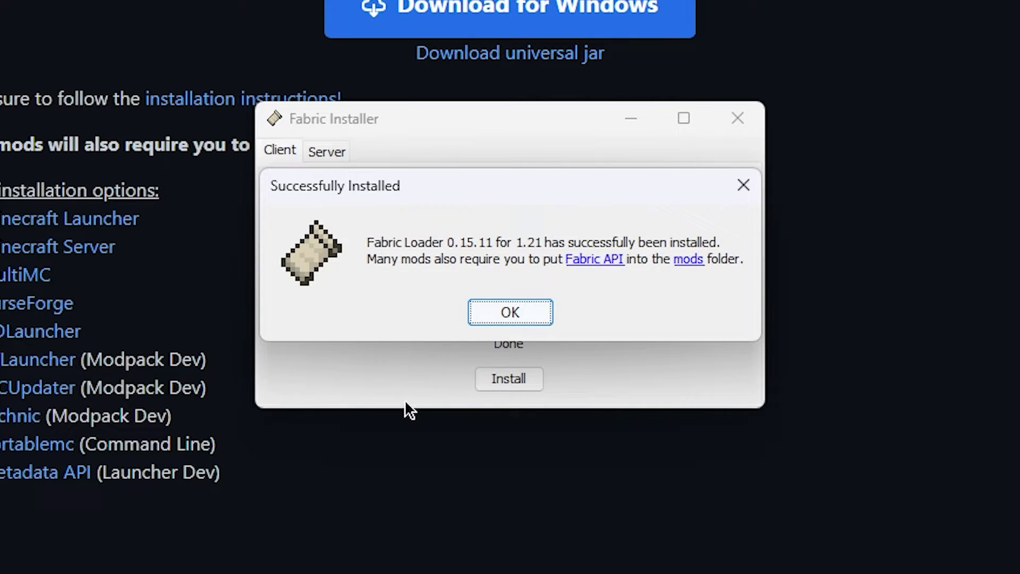
click(526, 314)
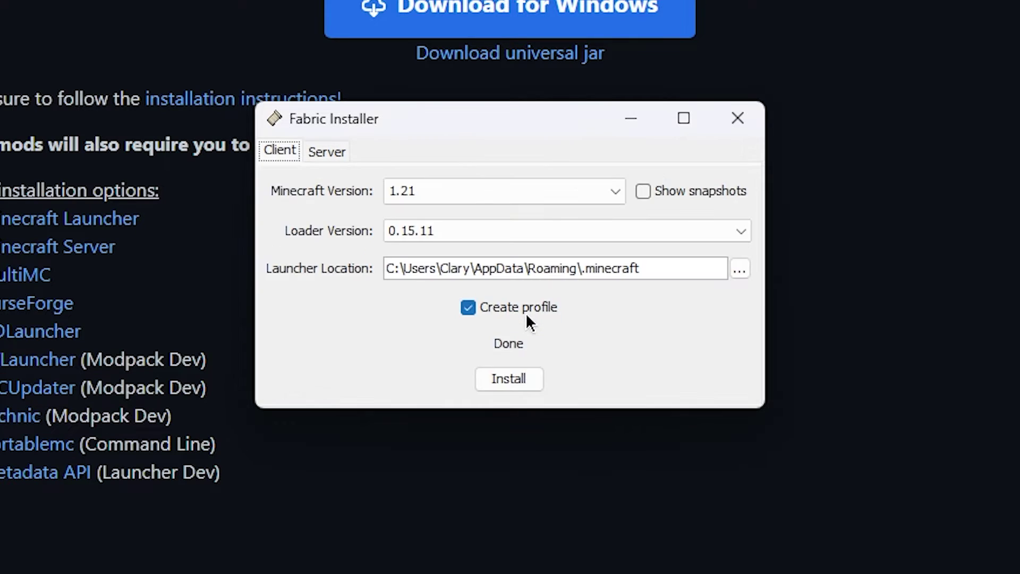
click(736, 125)
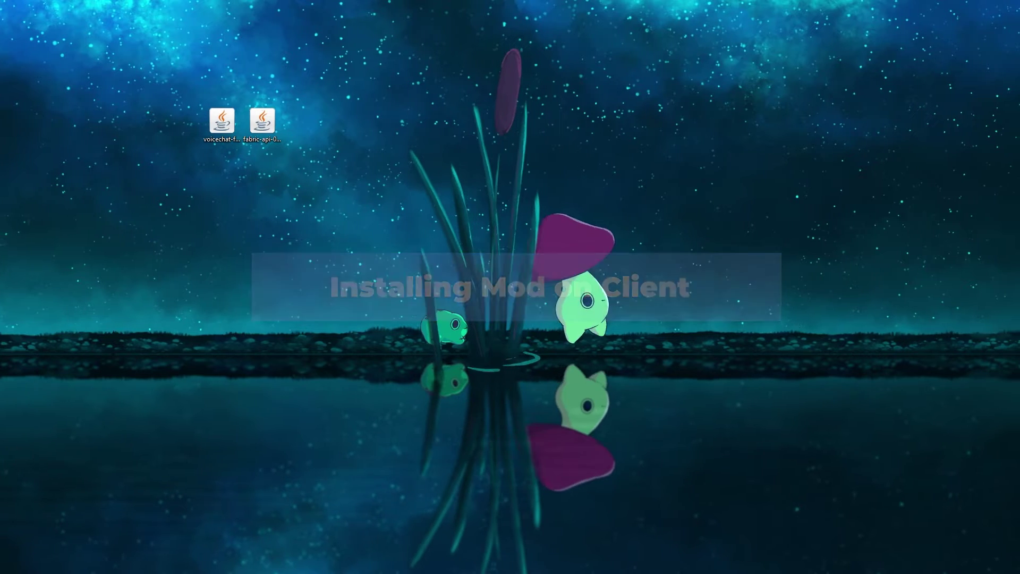
Open the mods folder inside .minecraft in the AppData Roaming directory and delete all its contents.
key(super+r)
drag(522, 326, 483, 314)
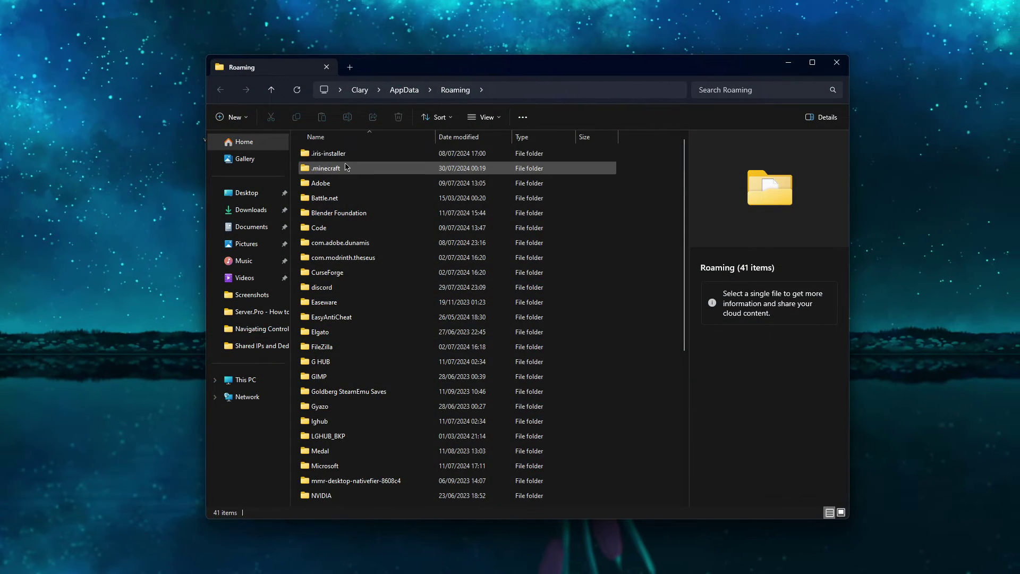
double_click(346, 167)
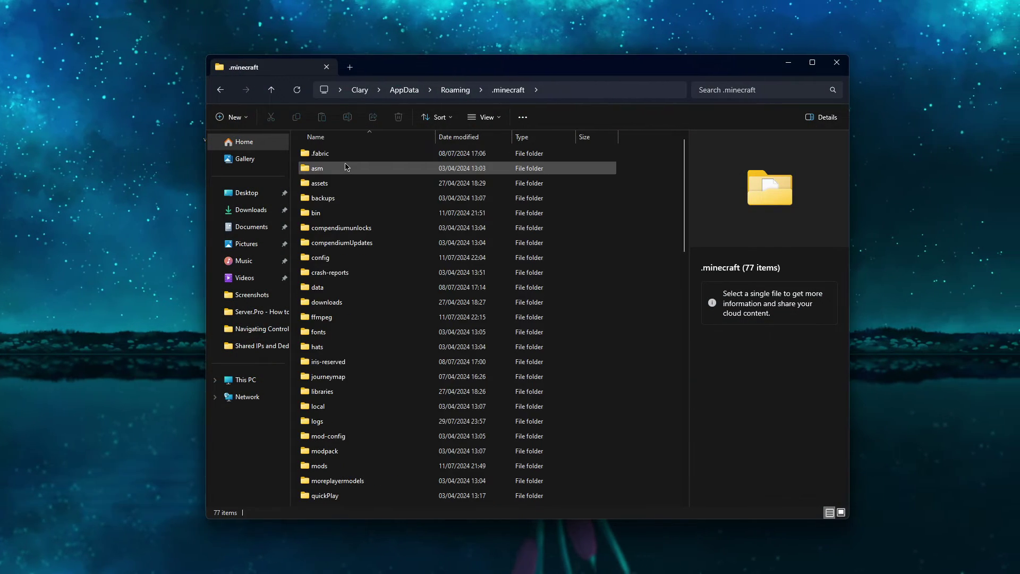
double_click(319, 465)
key(ctrl+a)
key(Delete)
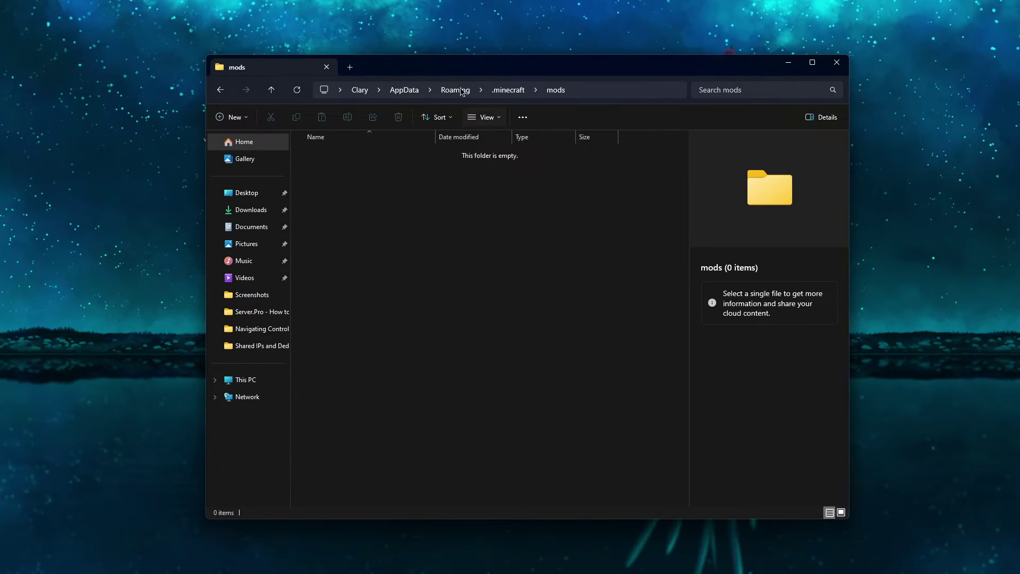
Move the voicechat-fabric and fabric-api jar files from the desktop into the .minecraft mods folder.
drag(364, 66, 455, 63)
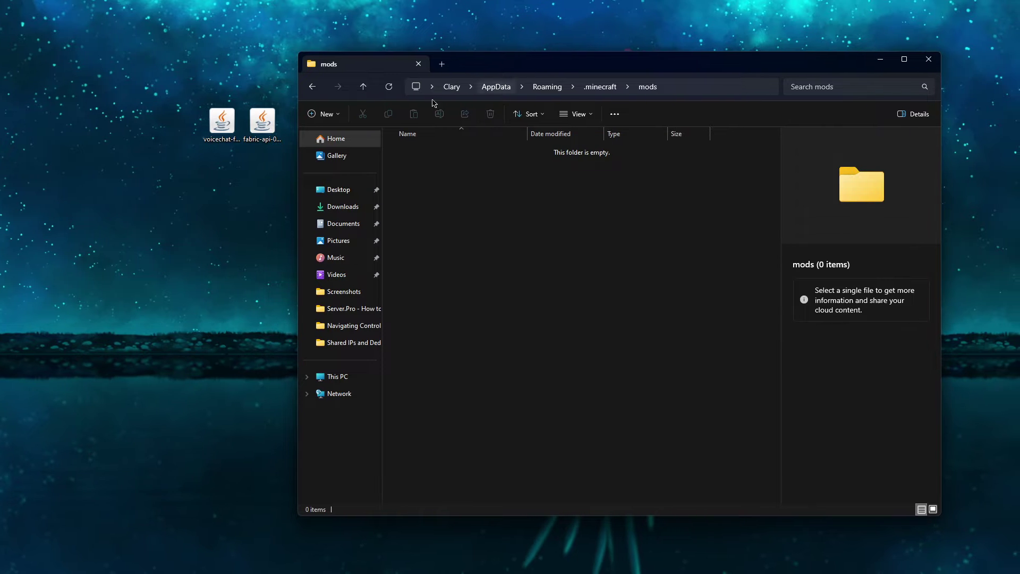
drag(222, 122, 429, 199)
click(501, 244)
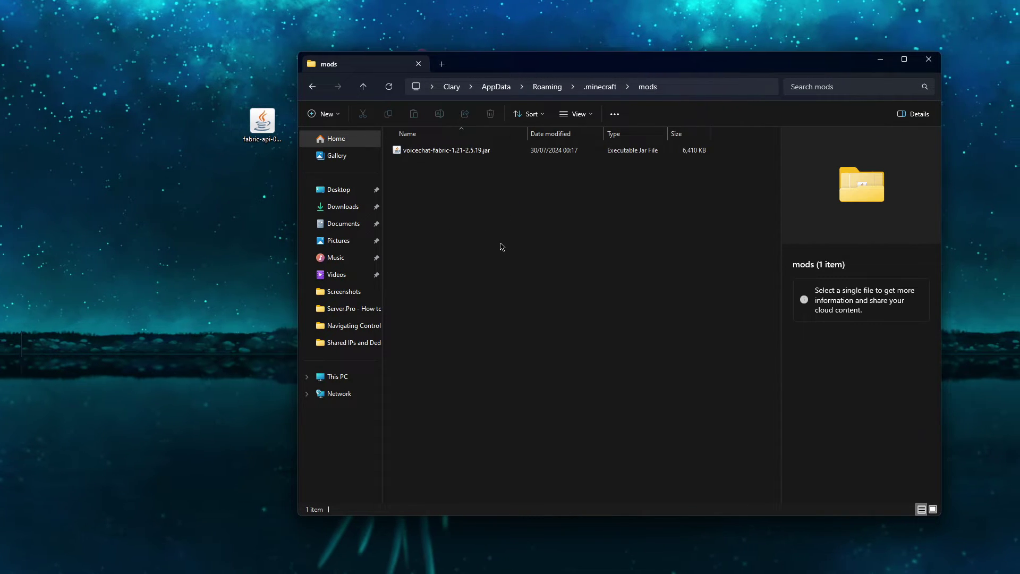
drag(262, 122, 473, 250)
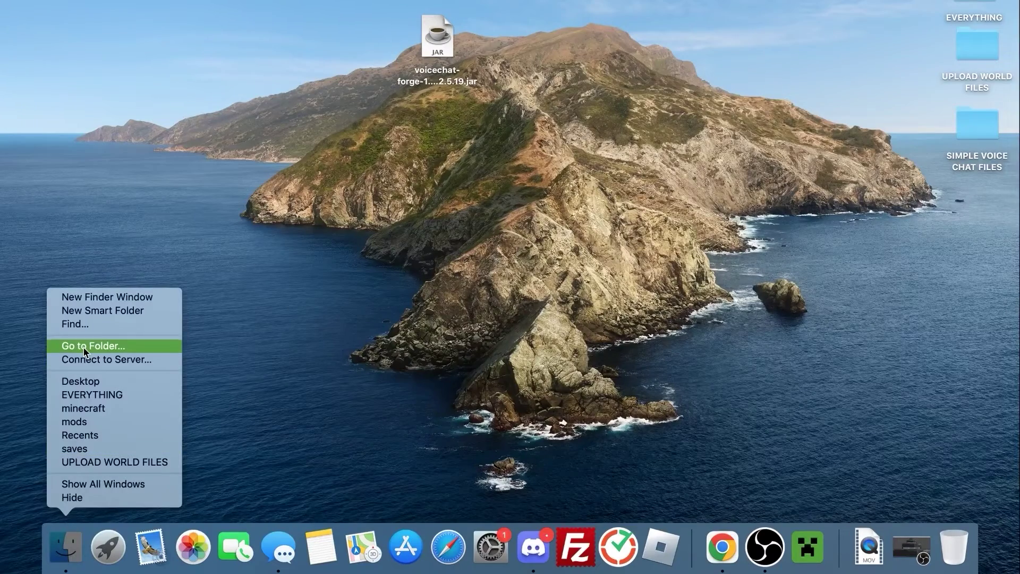
Switch to Finder on the Mac and go to the folder /Users/macbook/Library/Application Support/minecraft.
click(84, 346)
drag(495, 77, 408, 220)
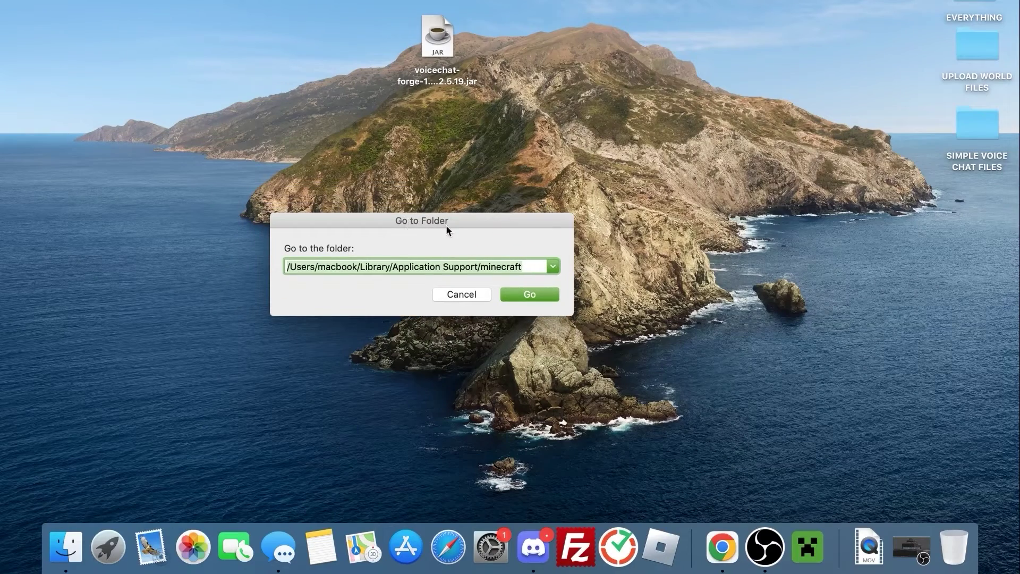
click(532, 294)
drag(603, 36, 500, 125)
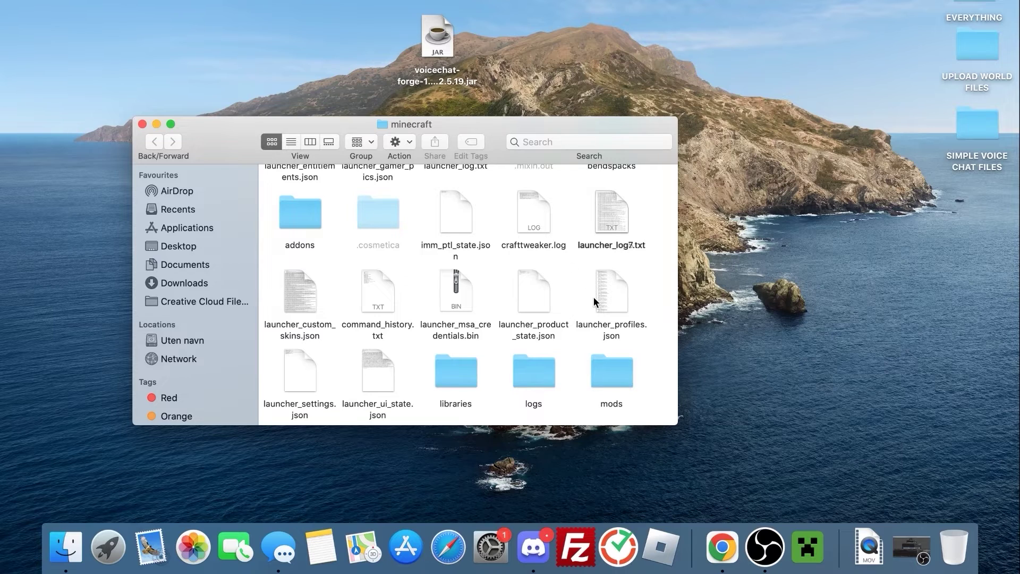
Open the mods folder and move the voicechat-forge jar file from the desktop into it.
scroll(594, 297, down, 3)
double_click(610, 314)
click(435, 47)
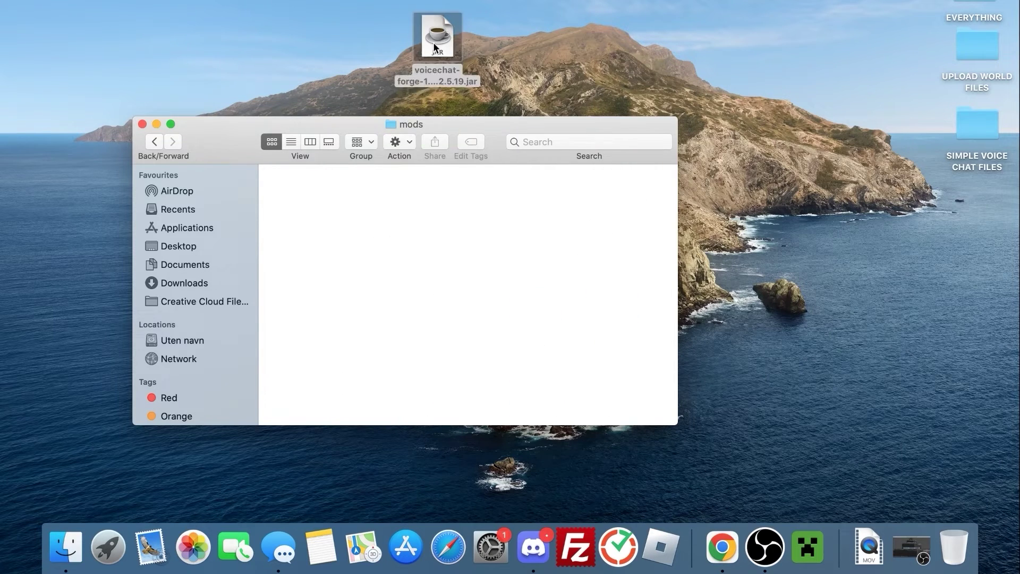
drag(435, 47, 324, 219)
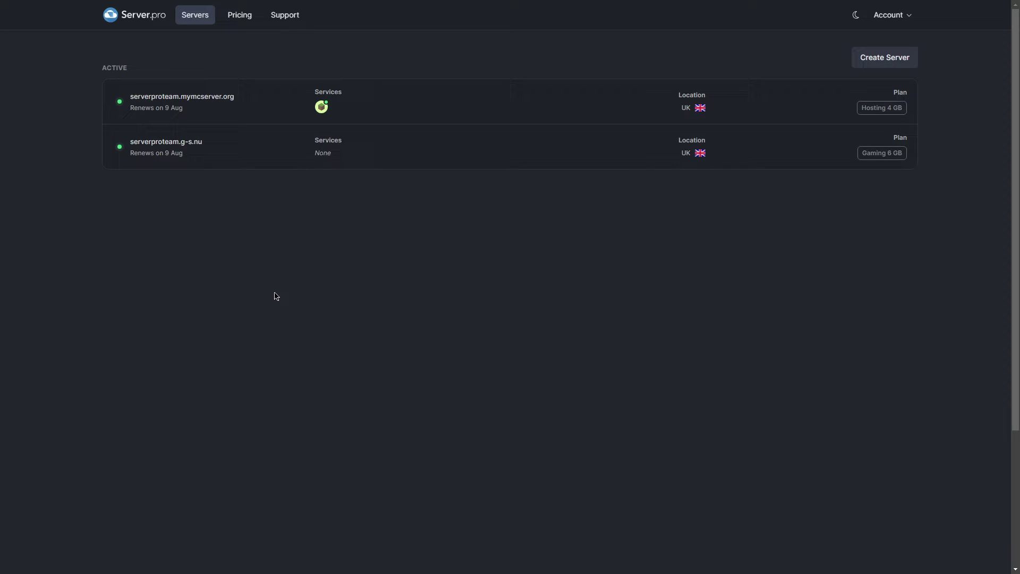
Switch to Server.pro and create a Minecraft Java Edition service on serverproteam.g-s.nu with type Fabric, version 1.21.
click(287, 160)
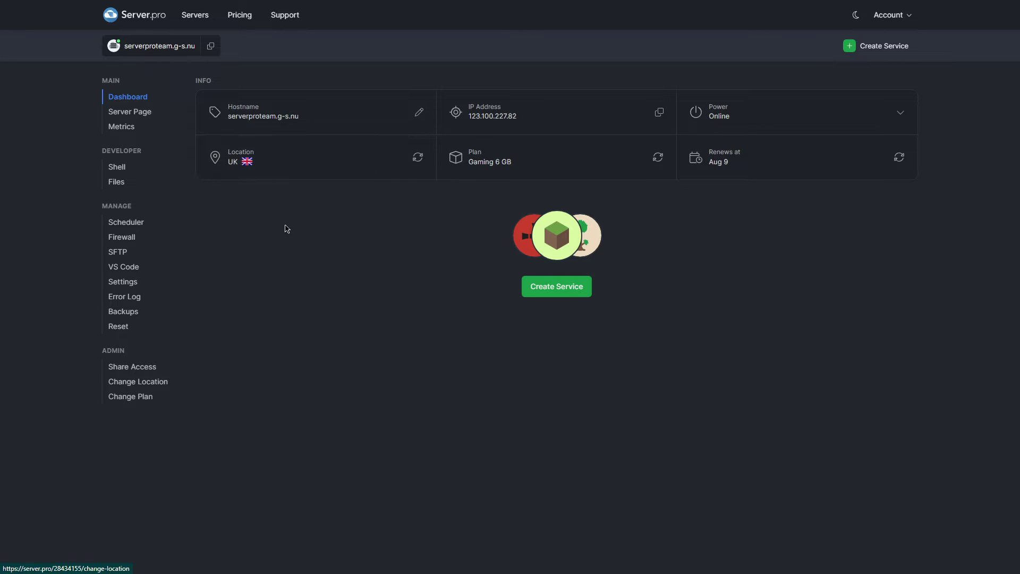
click(559, 292)
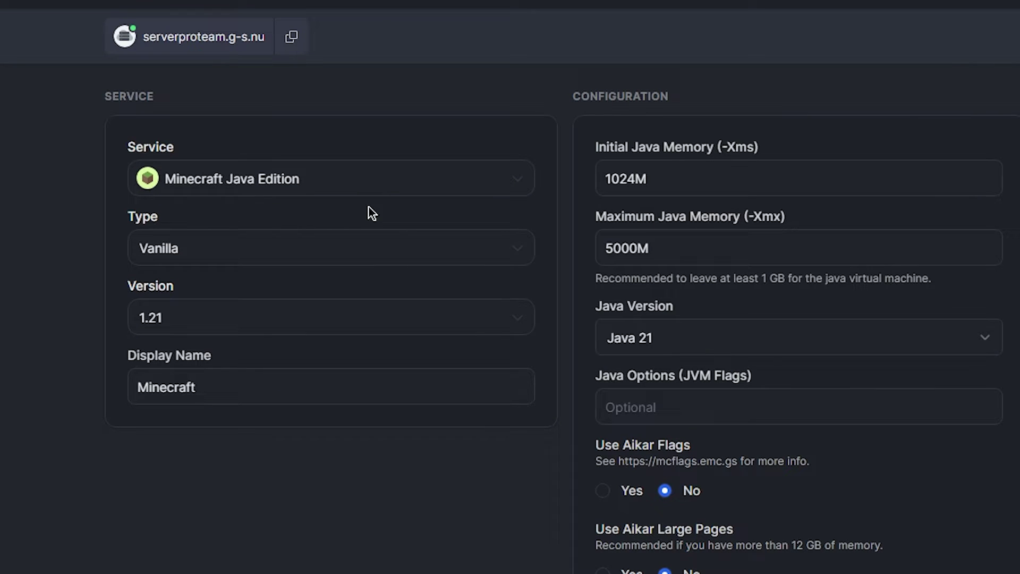
click(305, 247)
scroll(280, 432, down, 2)
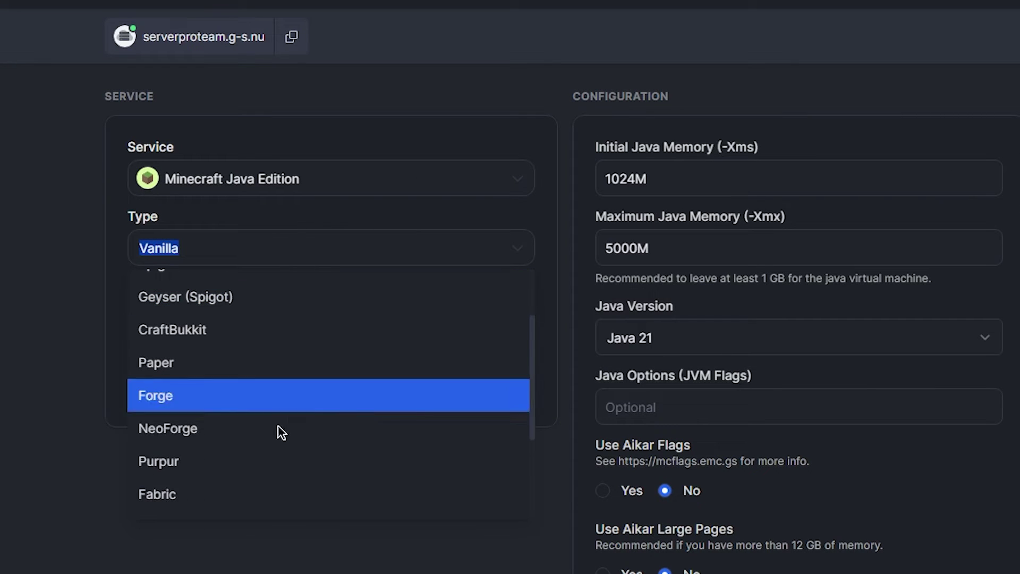
click(244, 486)
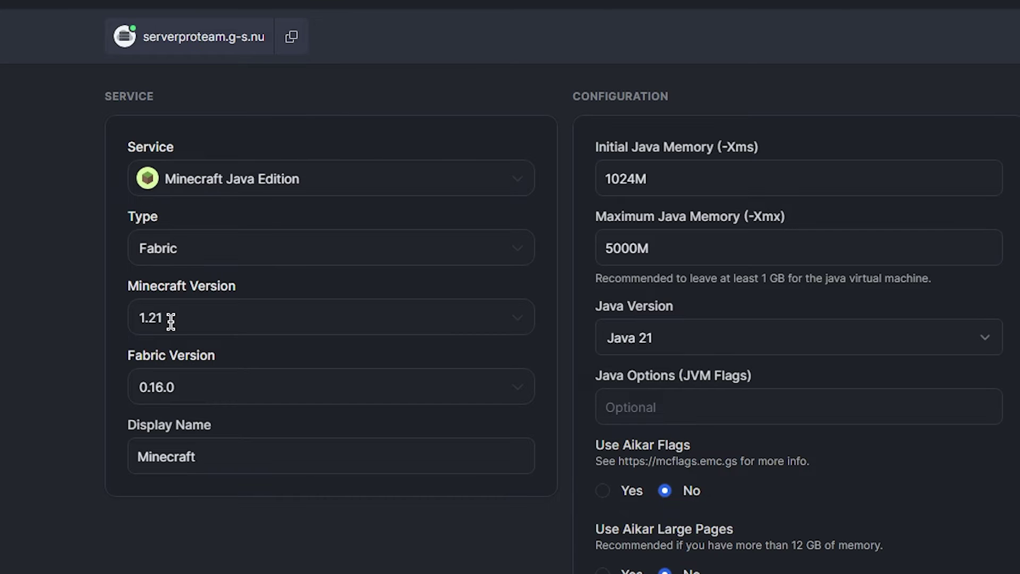
click(266, 553)
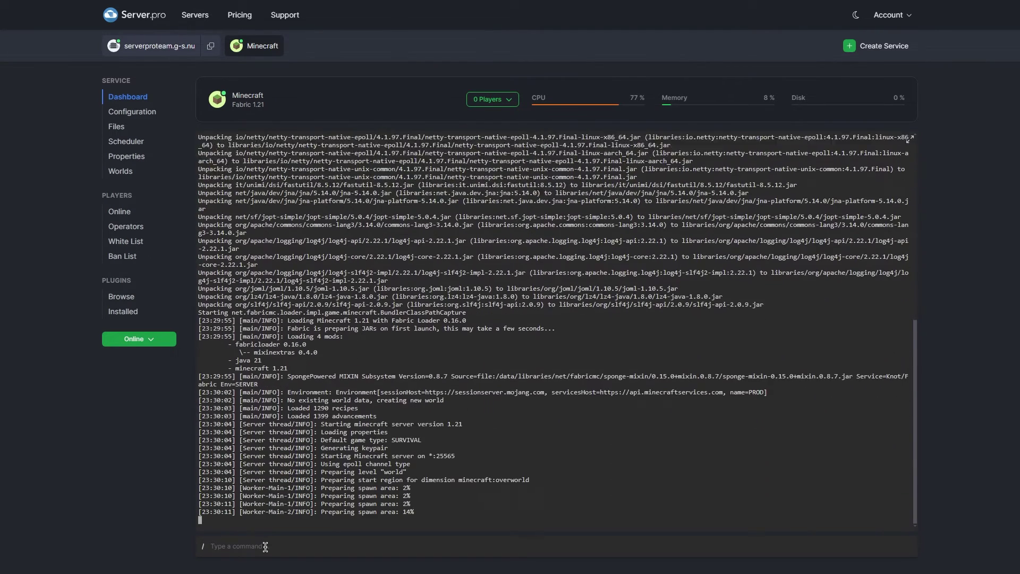
Upload voicechat-fabric-1.21-2.5.19.jar and fabric-api-0.100.8+1.21.jar to the service's mods folder and restart the Minecraft service.
click(117, 126)
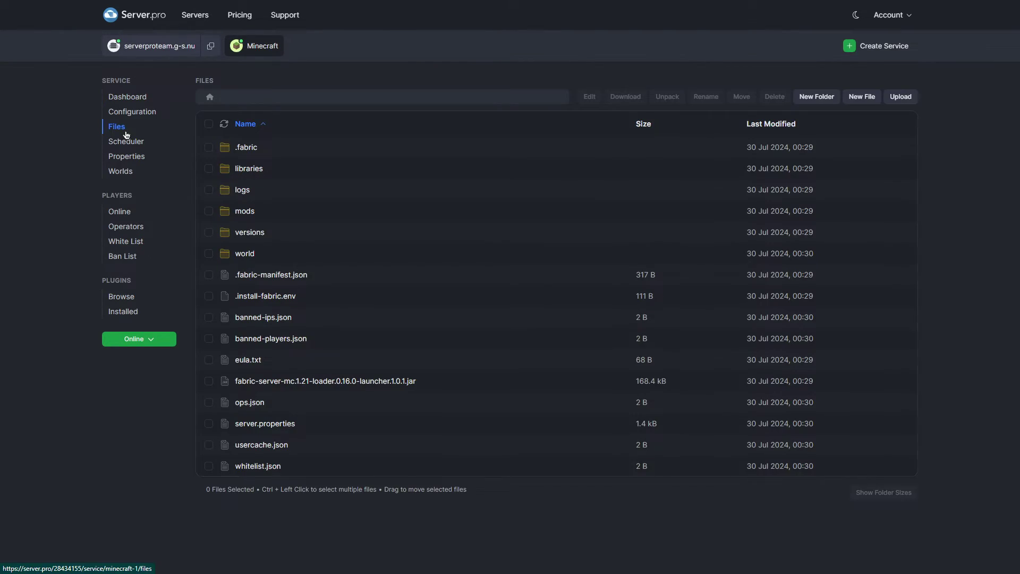
click(246, 211)
drag(178, 183, 250, 209)
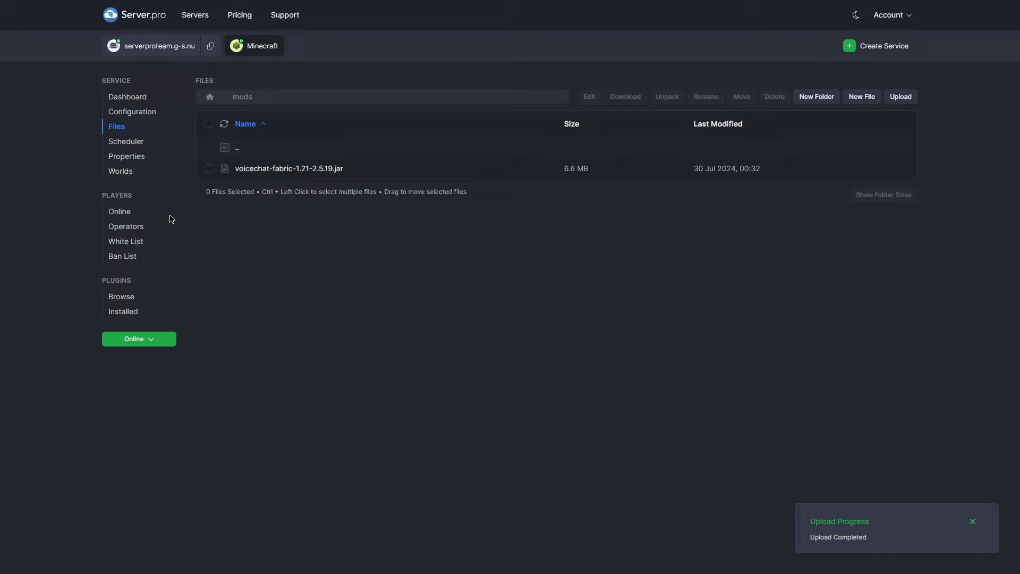
drag(149, 193, 456, 208)
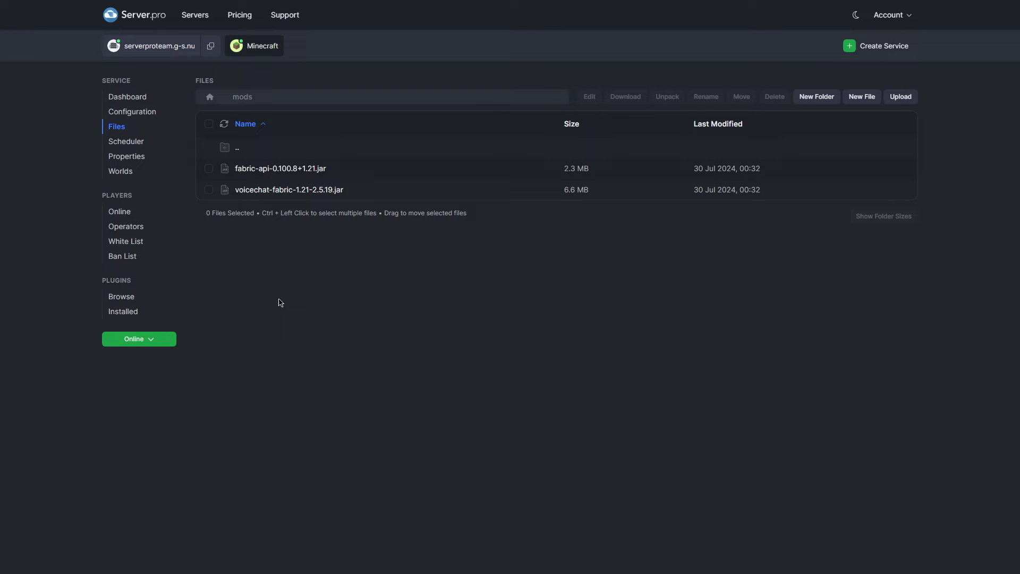
click(144, 340)
click(140, 386)
Add a firewall rule on serverproteam.g-s.nu that allows All UDP Traffic on port 24454.
click(155, 46)
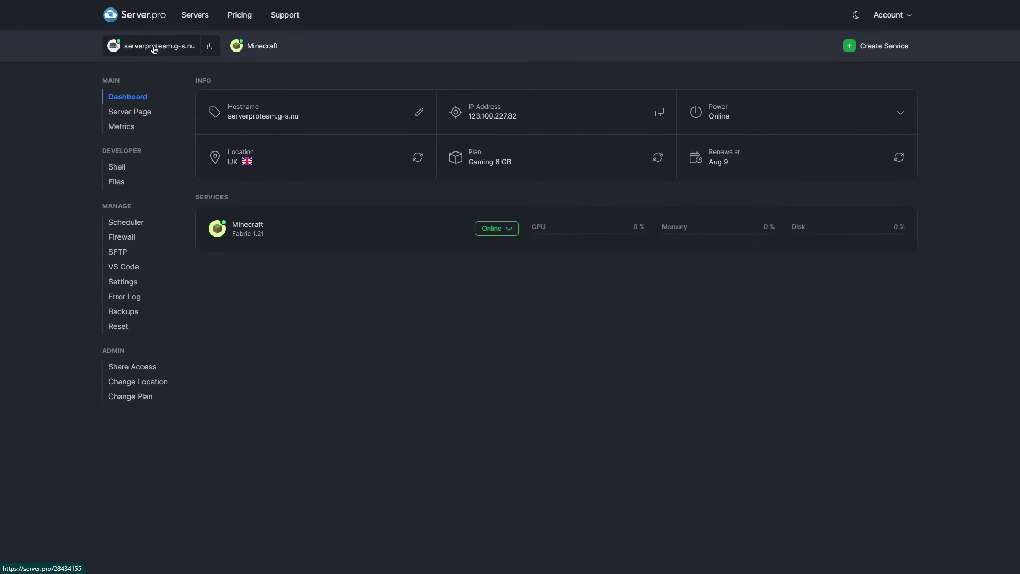
click(125, 241)
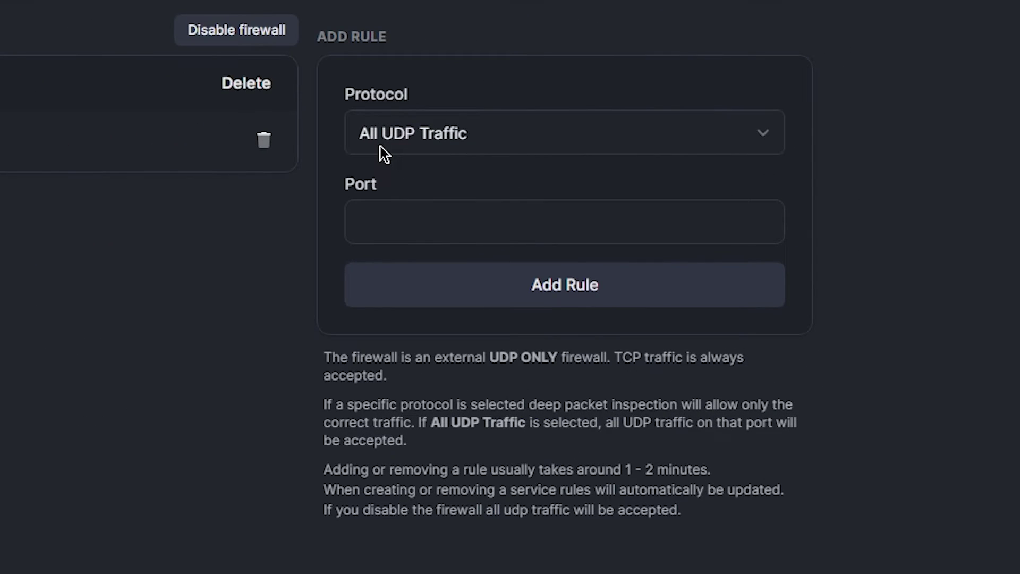
click(403, 221)
text(24454)
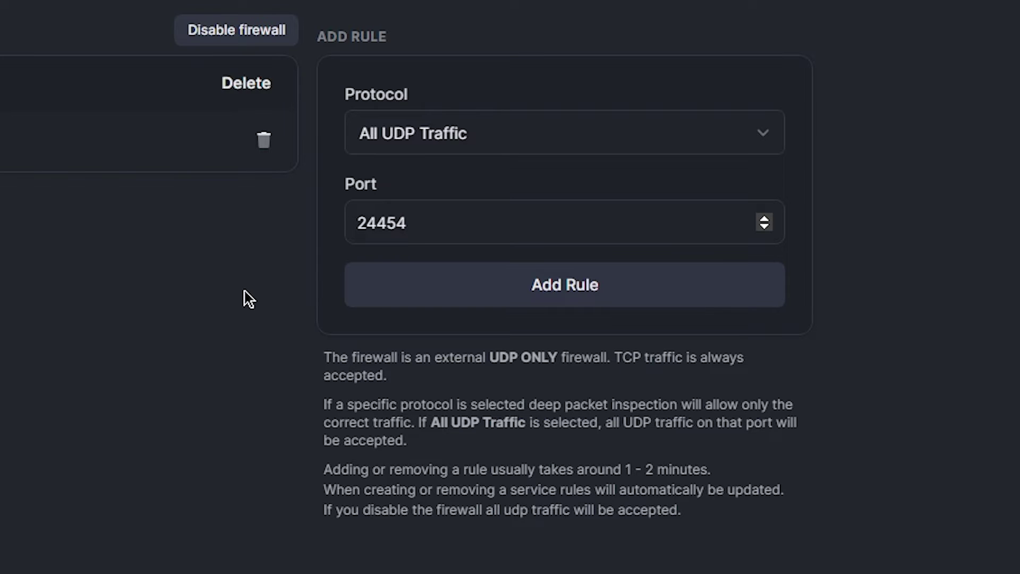
click(430, 295)
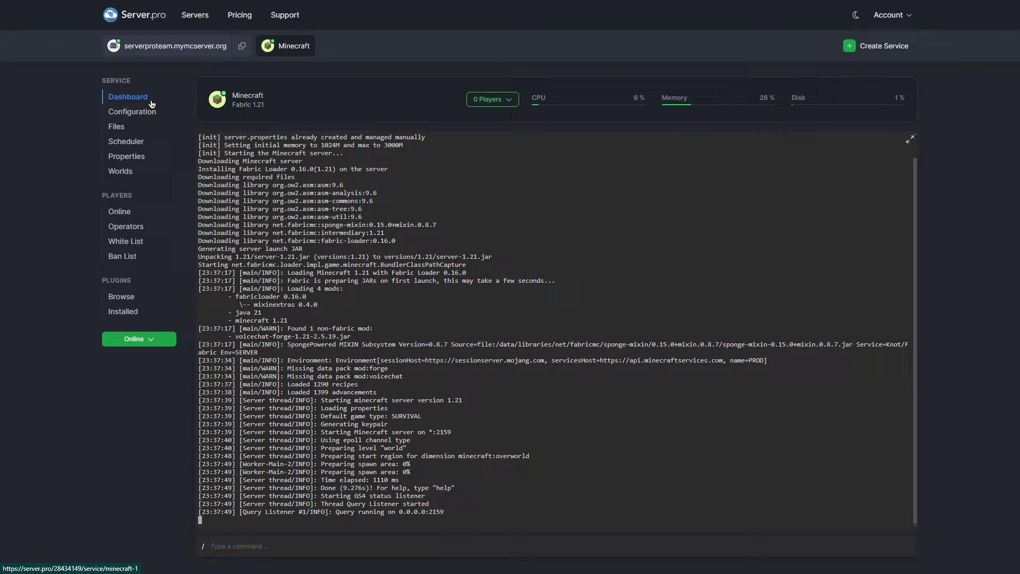
Copy the extra port number 2161 from the serverproteam.mymcserver.org dashboard.
click(195, 52)
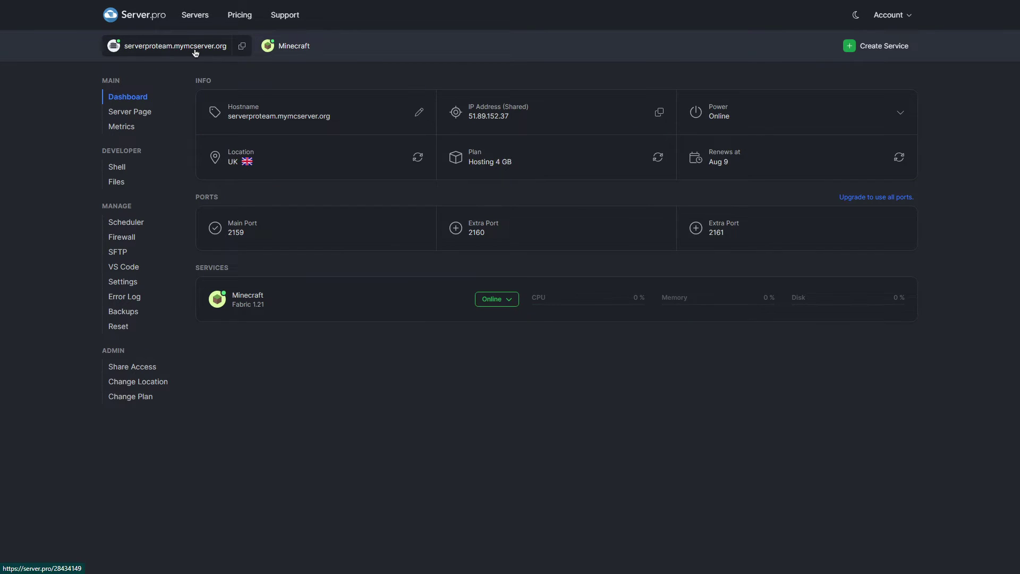
double_click(718, 232)
right_click(718, 238)
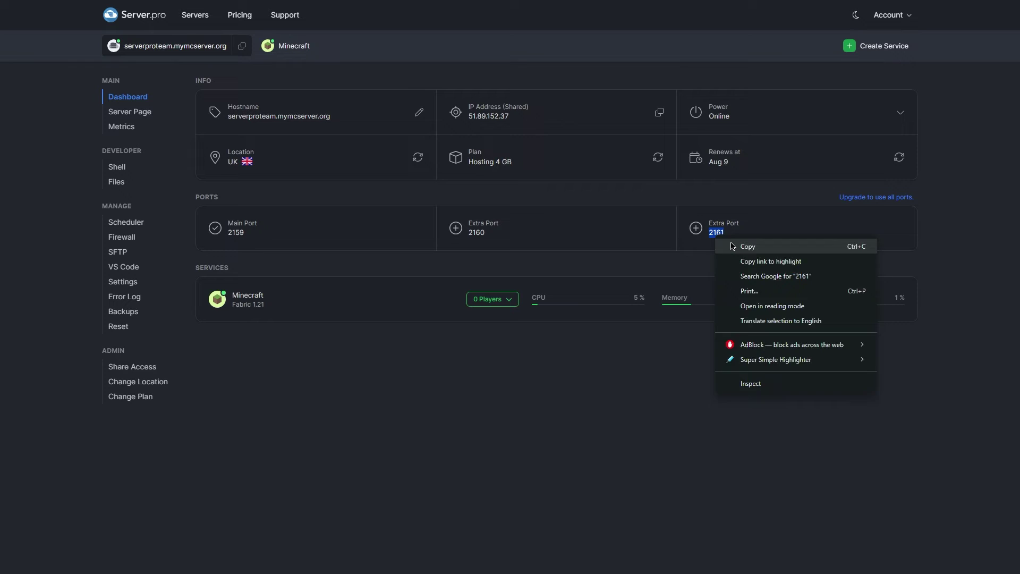
click(732, 246)
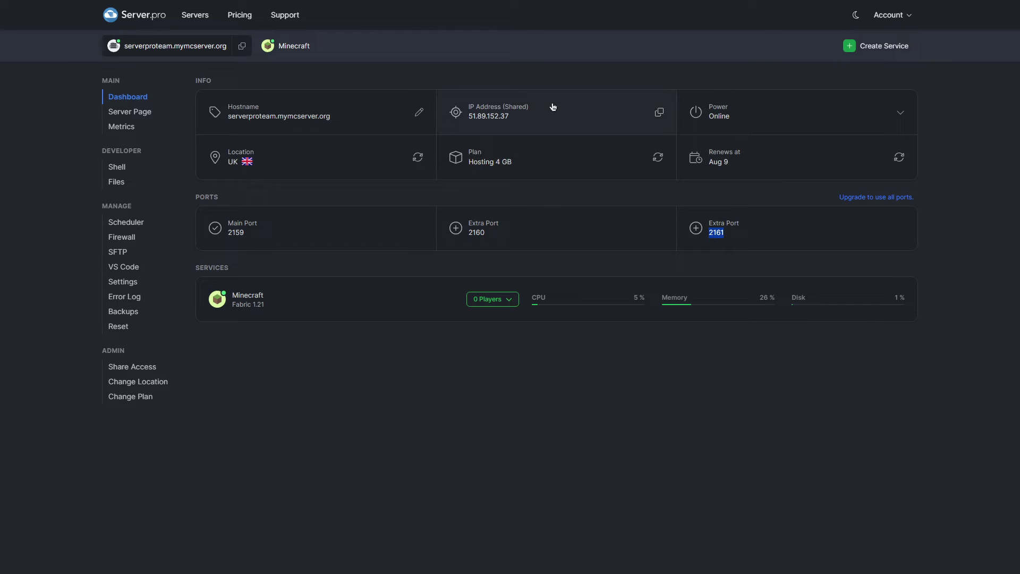
Open voicechat-server.properties from the config/voicechat folder of the Minecraft service for editing.
click(300, 47)
click(115, 128)
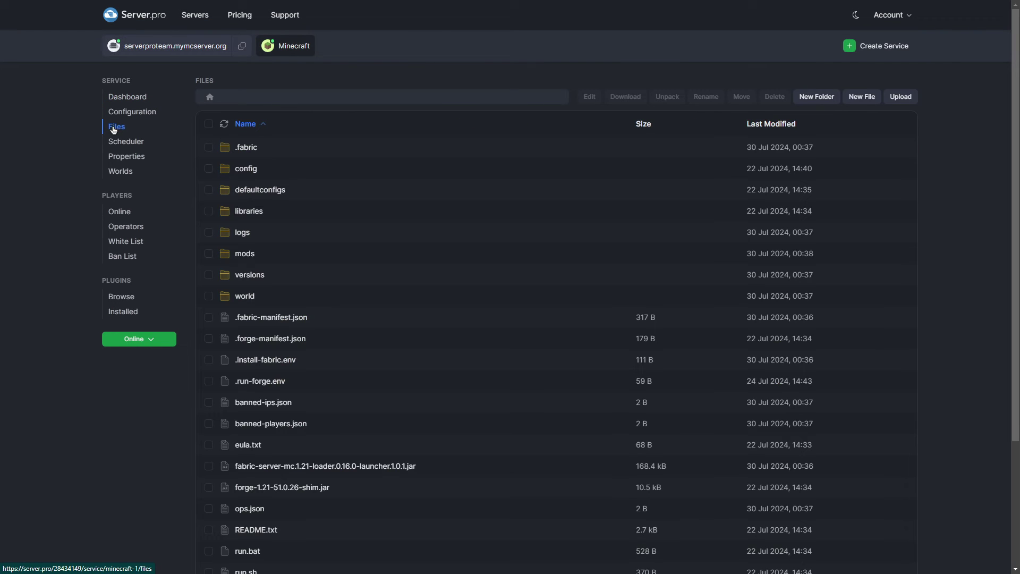
double_click(239, 168)
double_click(243, 169)
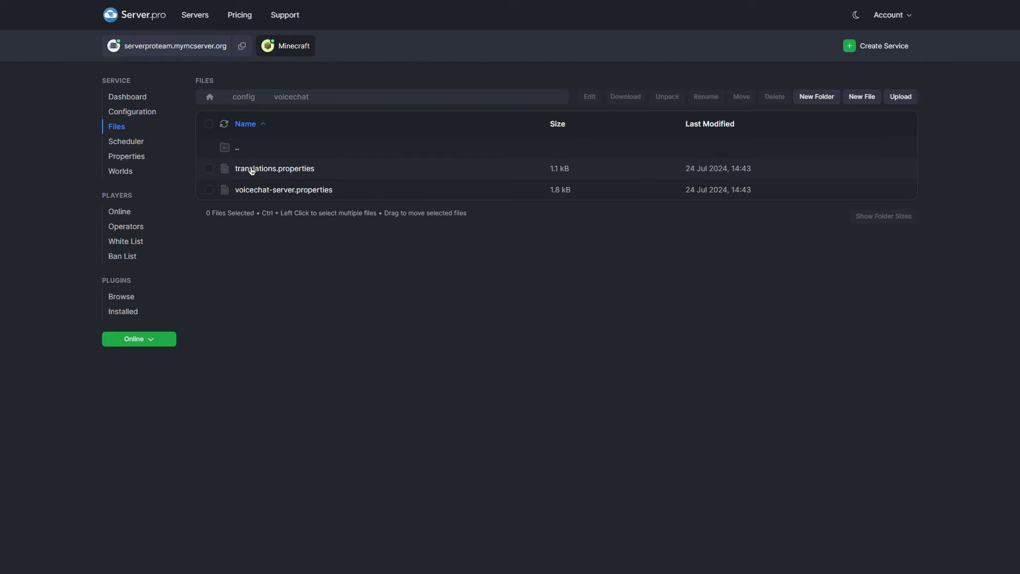
double_click(259, 191)
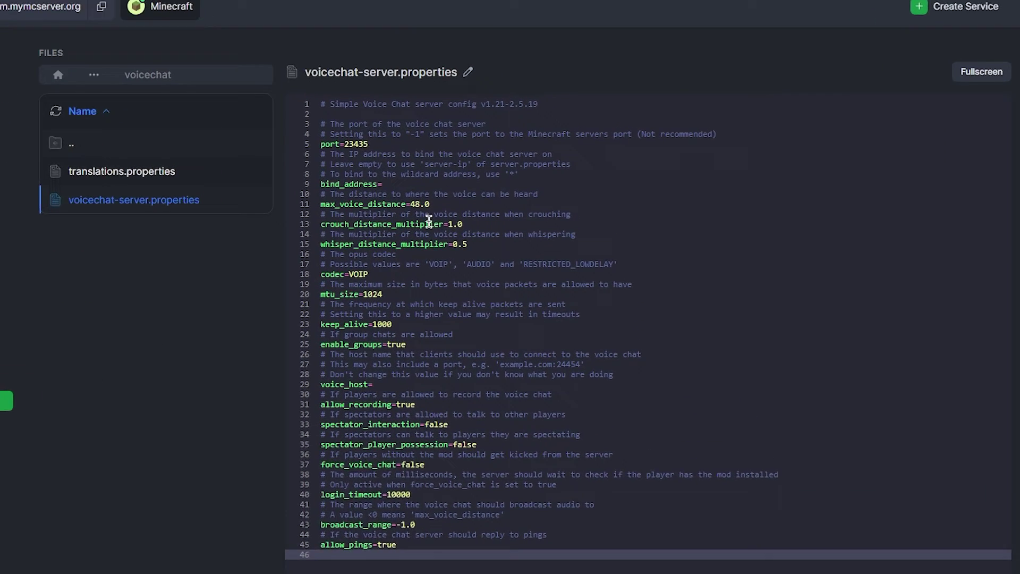
Set the port in voicechat-server.properties to the copied value 2161, save the file and restart the Minecraft service.
double_click(351, 144)
right_click(349, 144)
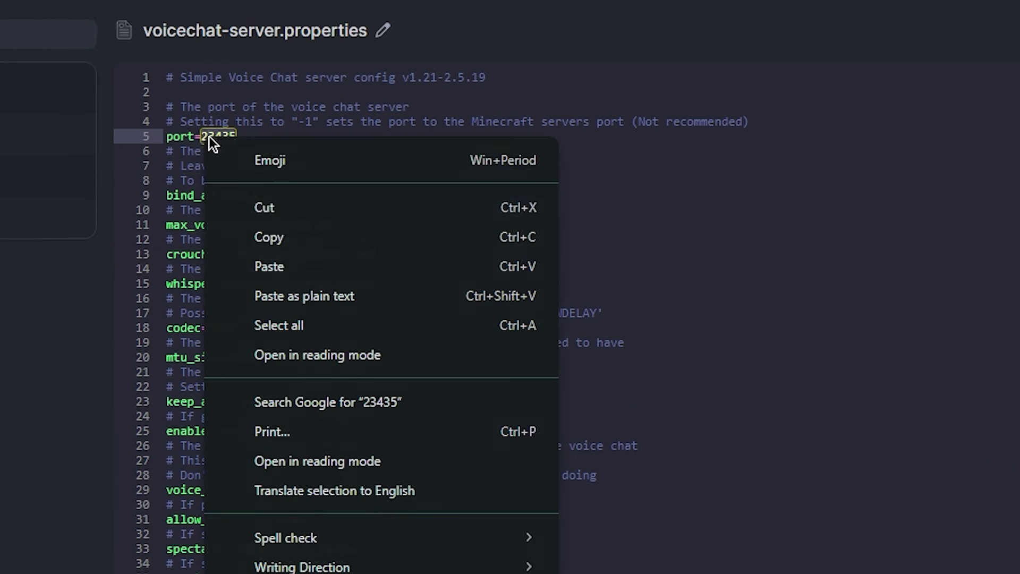
click(291, 262)
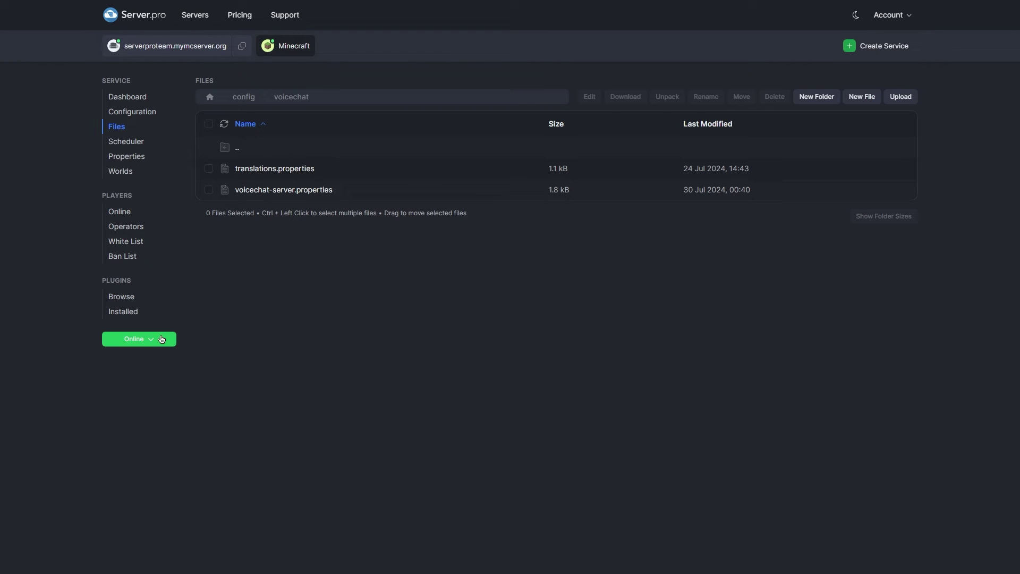
click(162, 339)
click(167, 382)
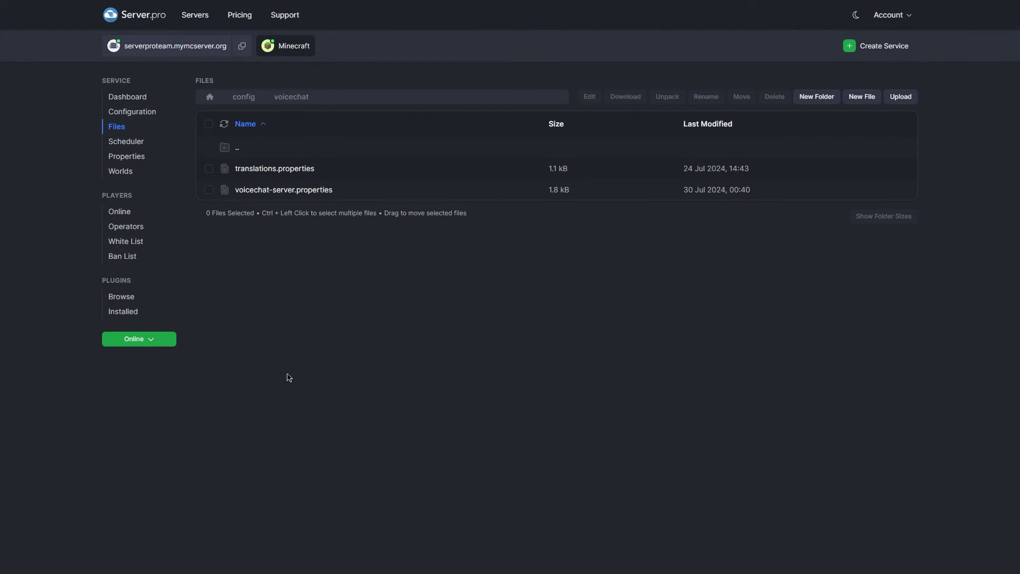
Copy the server address, switch to Minecraft Launcher to start fabric-loader-1.21, and join serverproteam.mymcserver.org as a multiplayer server.
click(240, 47)
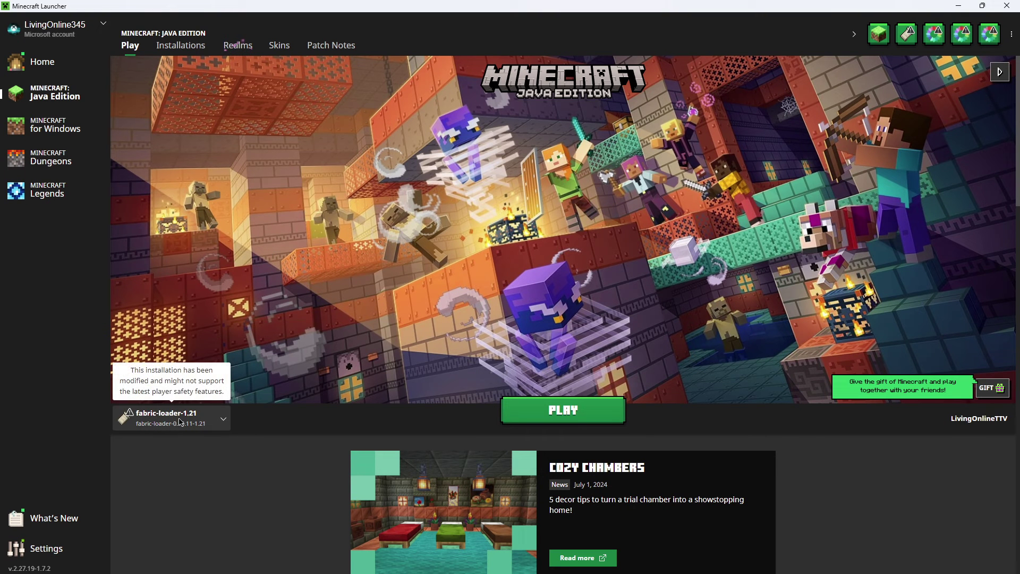
click(585, 417)
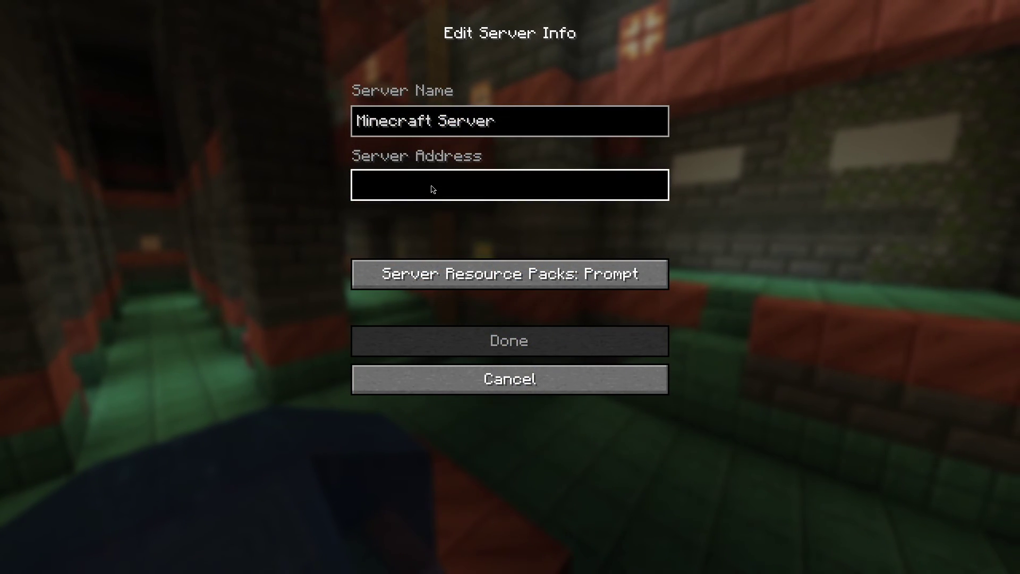
key(ctrl+v)
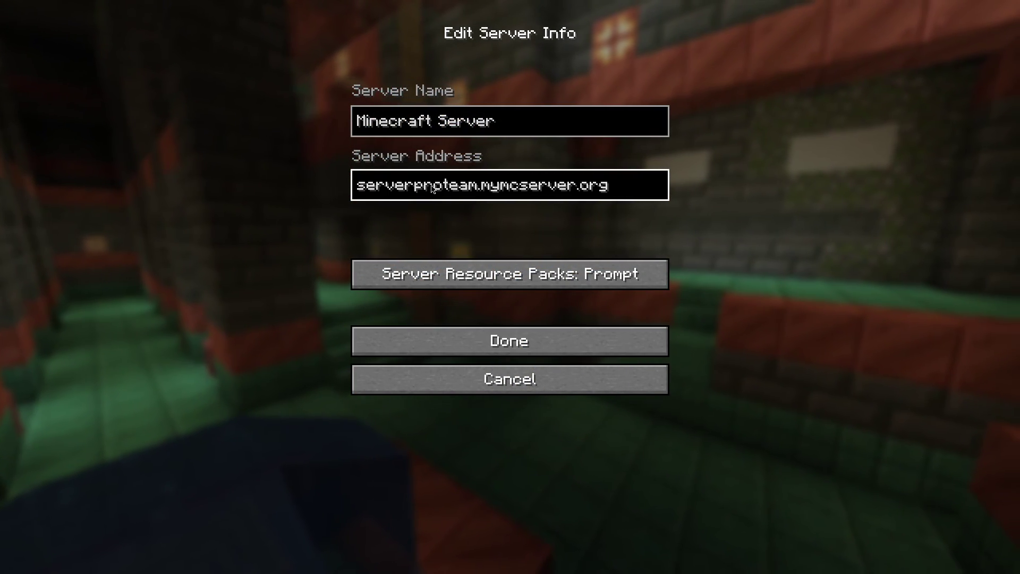
click(453, 341)
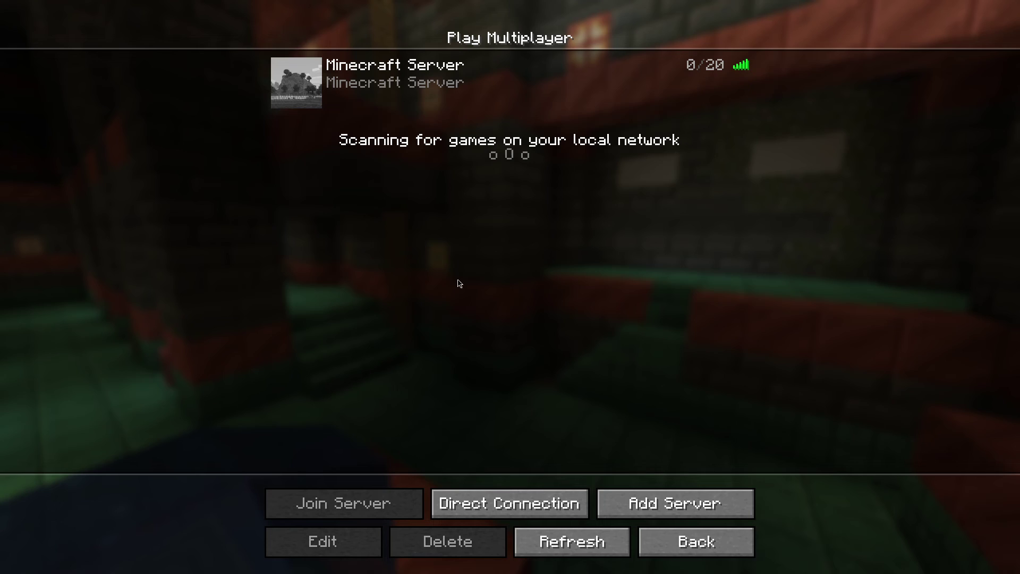
double_click(402, 94)
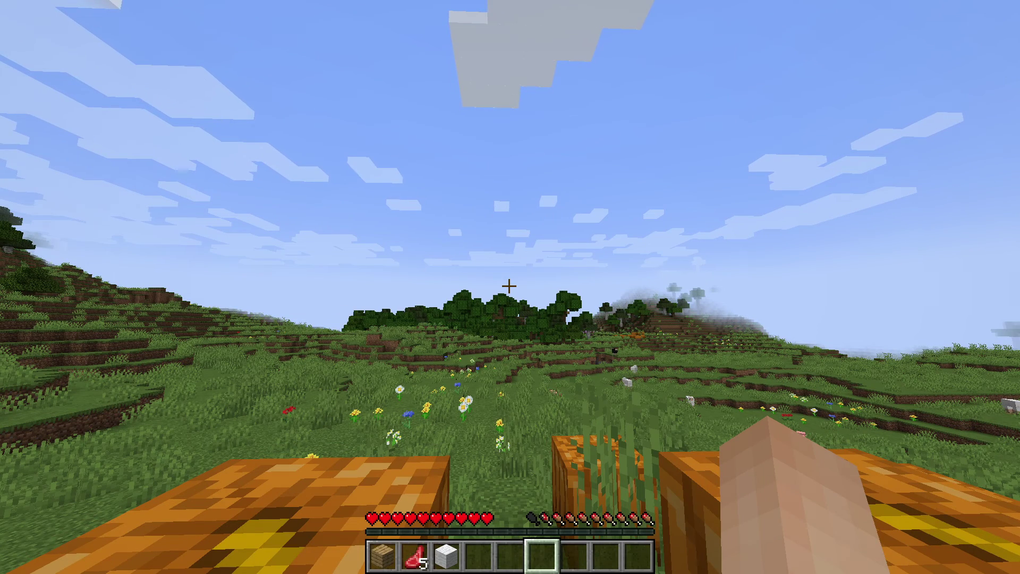
Open the Voice Chat settings in game and set the voice chat volume to 98% and the activation type to Voice.
key(v)
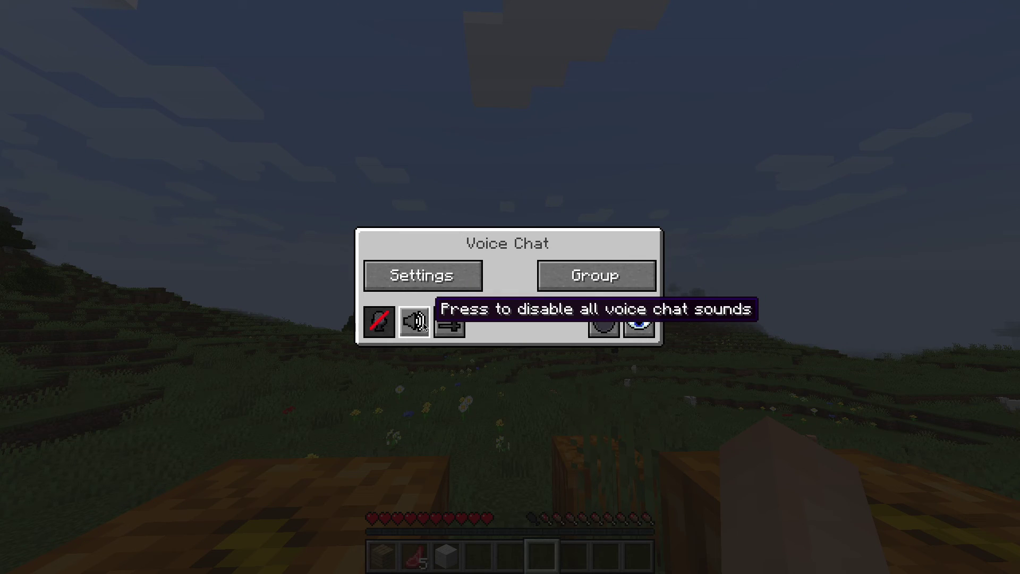
click(425, 269)
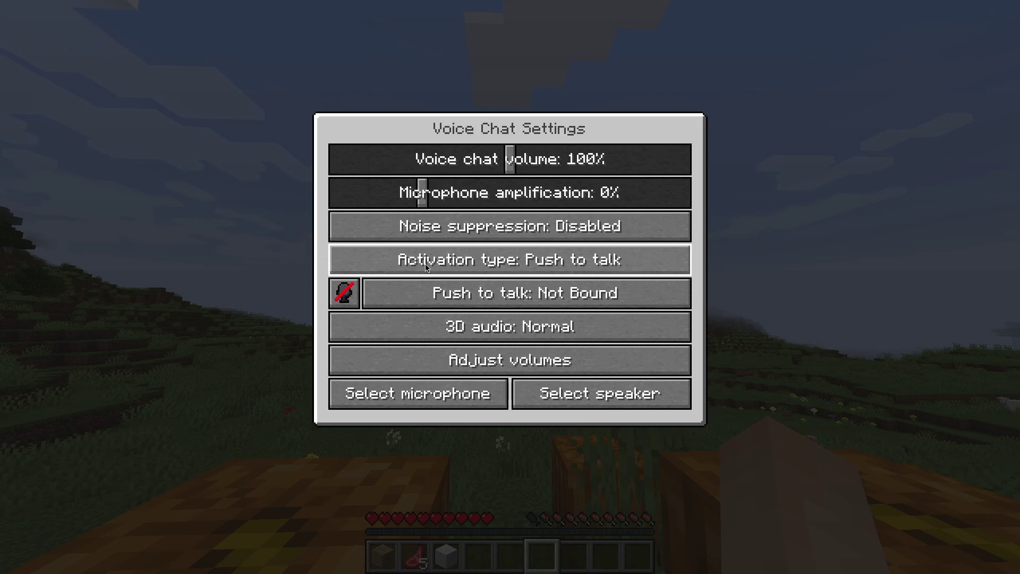
click(508, 162)
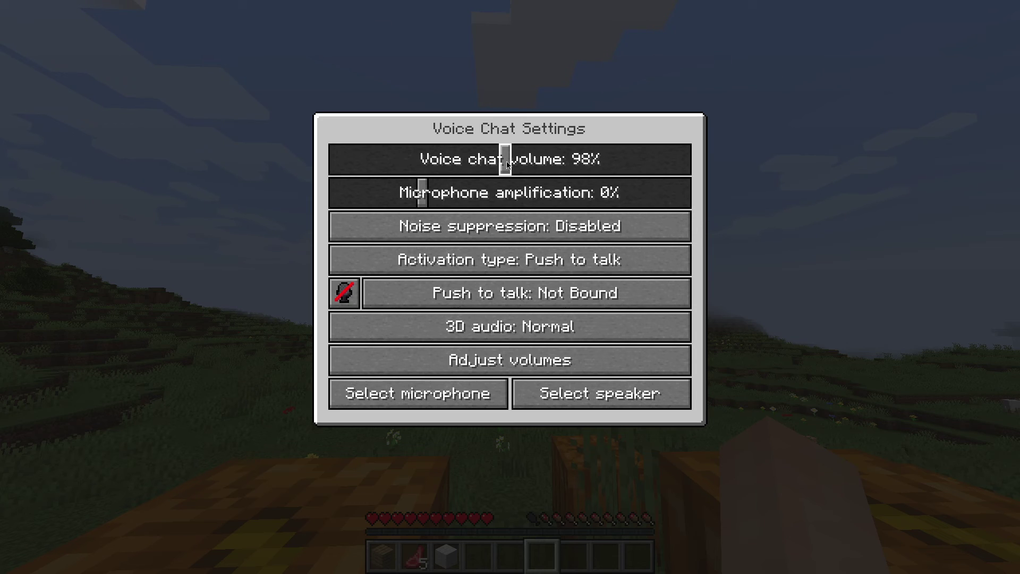
click(509, 260)
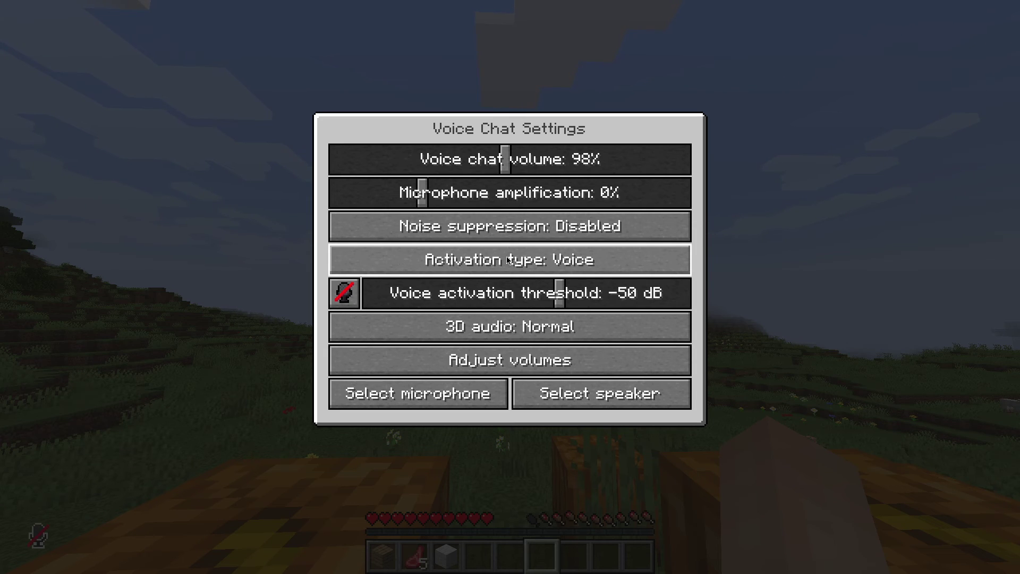